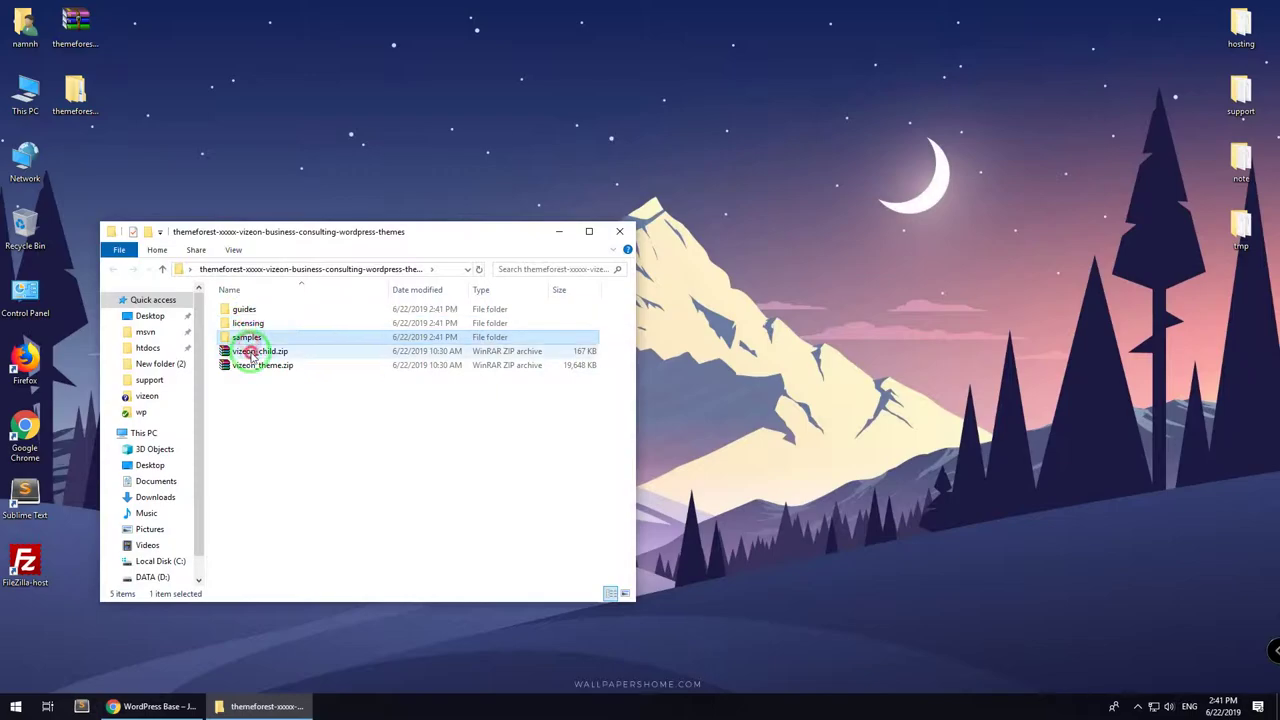
# Switch to Chrome and open the theme upload form for the WordPress Base site.
pyautogui.click(271, 423)
pyautogui.click(178, 707)
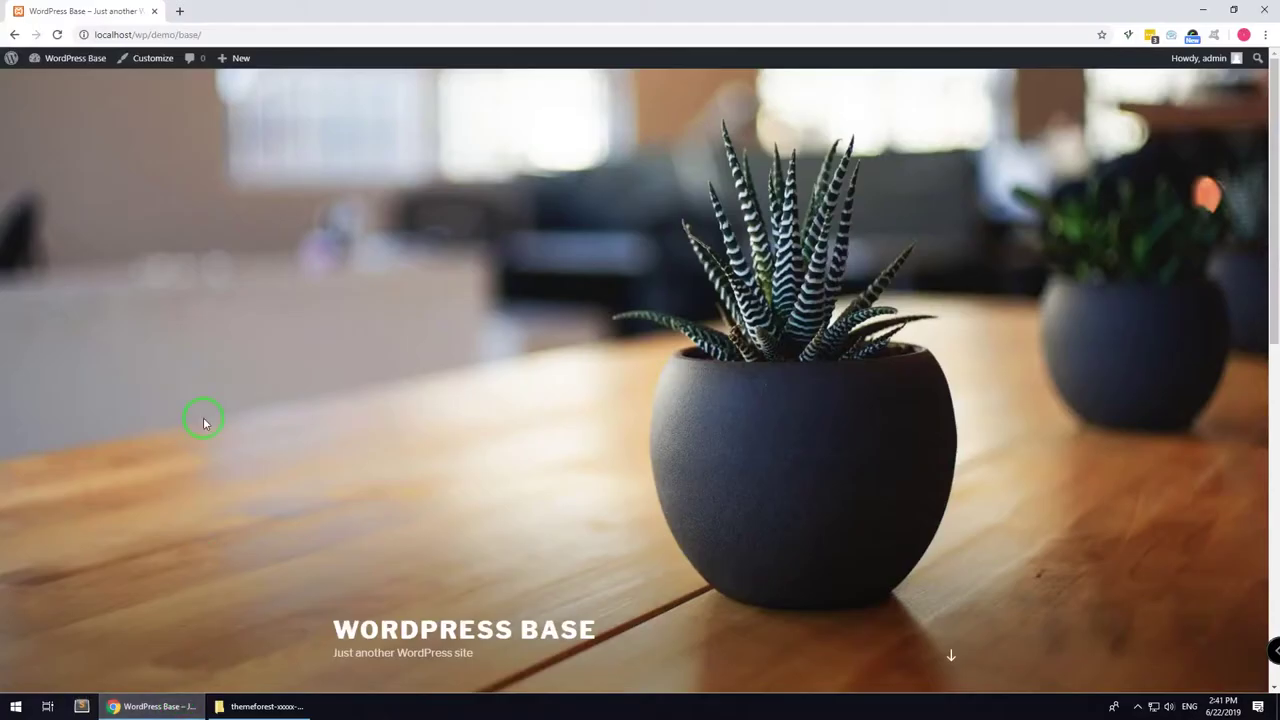
pyautogui.click(383, 630)
pyautogui.moveTo(75, 58)
pyautogui.click(45, 99)
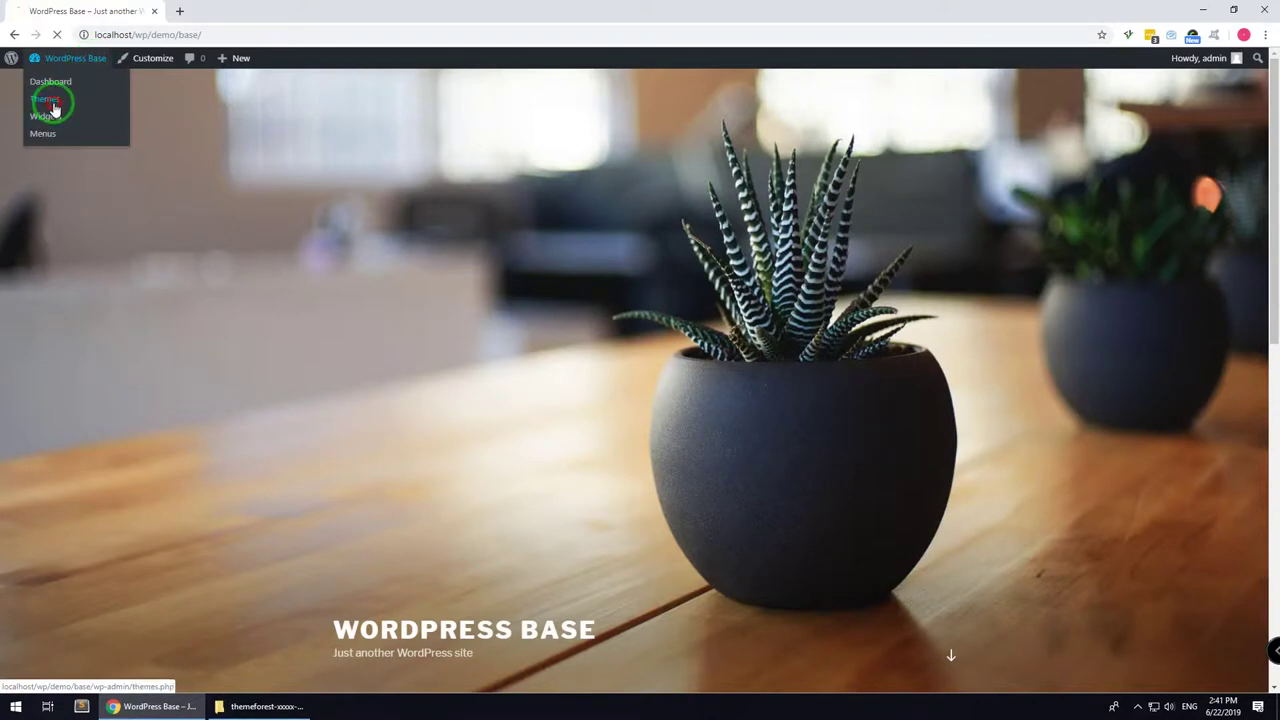
pyautogui.click(241, 93)
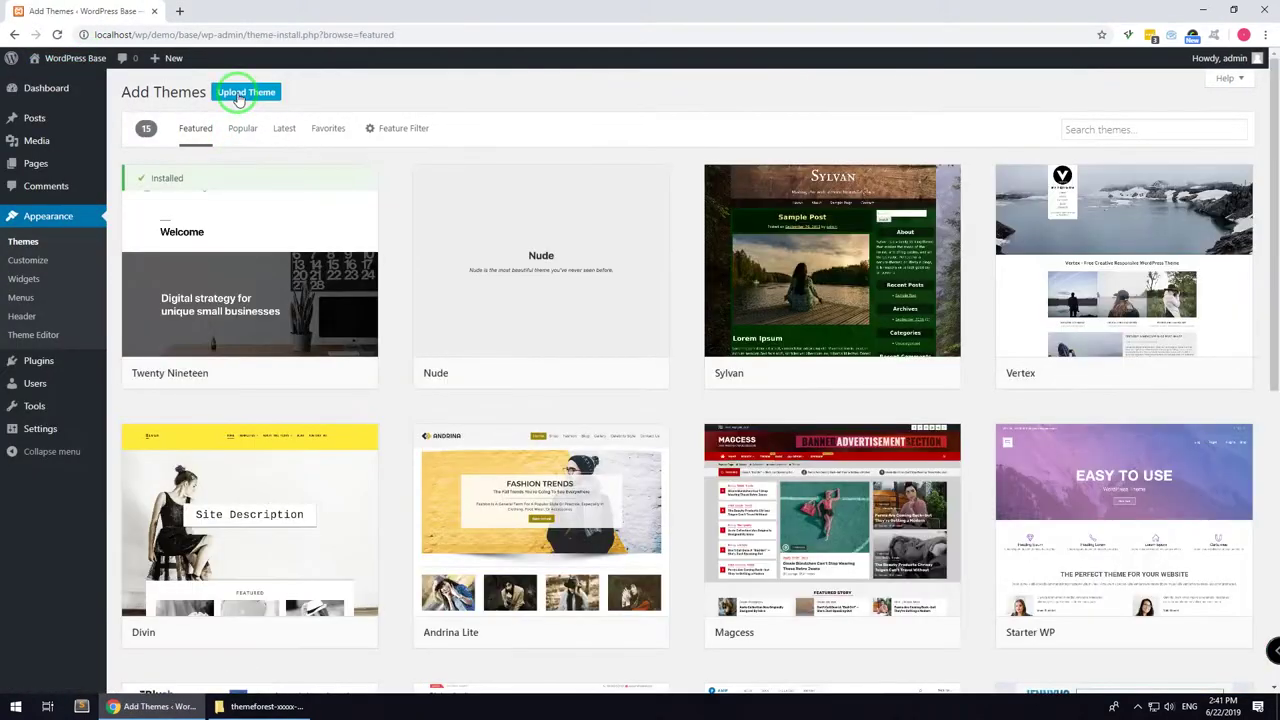
pyautogui.click(240, 93)
# Install the theme from vizeon_theme.zip in the extracted themeforest folder and activate it.
pyautogui.click(283, 706)
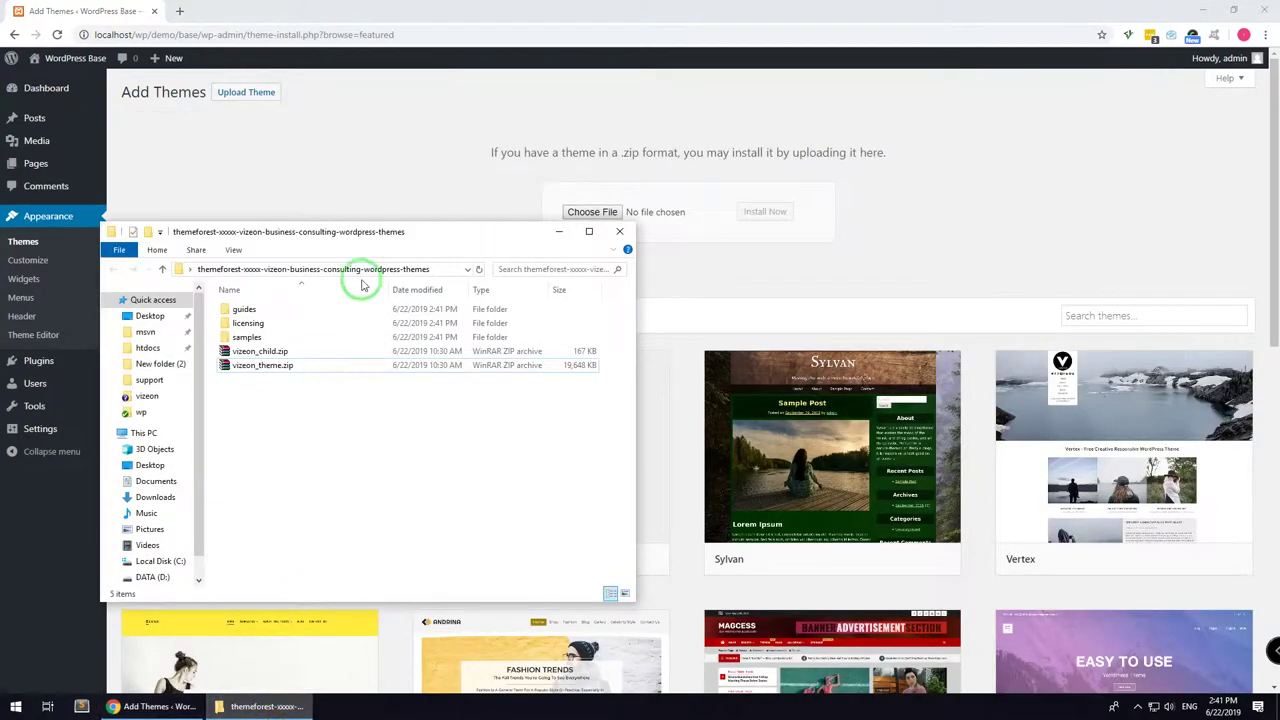
pyautogui.moveTo(400, 238); pyautogui.dragTo(930, 310)
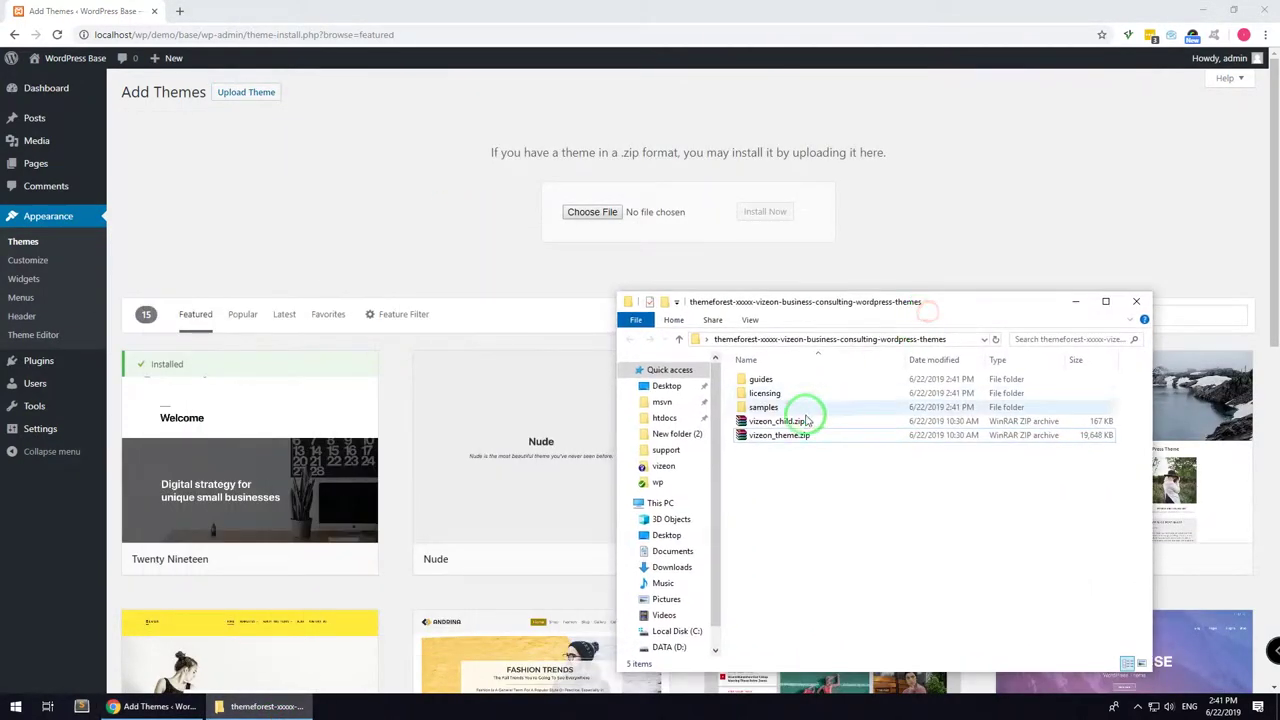
pyautogui.moveTo(780, 435); pyautogui.dragTo(592, 215)
pyautogui.click(757, 213)
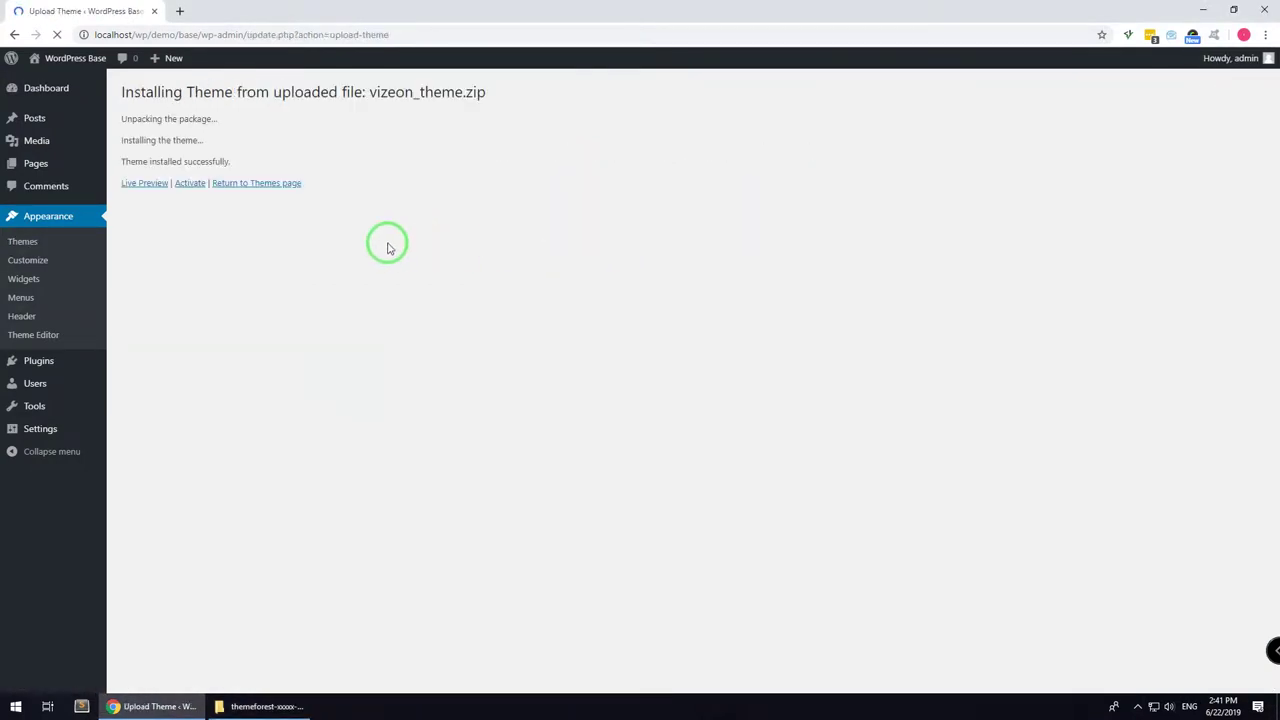
pyautogui.click(190, 183)
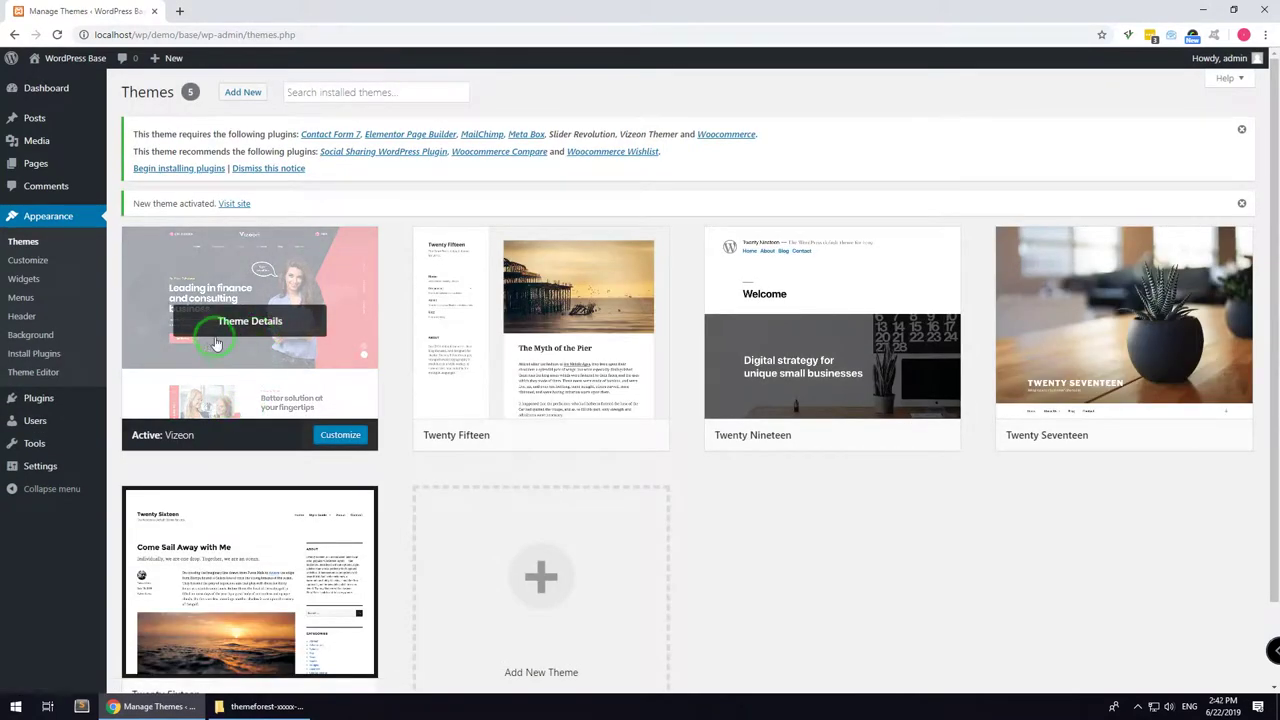
# Bulk-install all the plugins that the Vizeon theme requires and recommends.
pyautogui.click(170, 168)
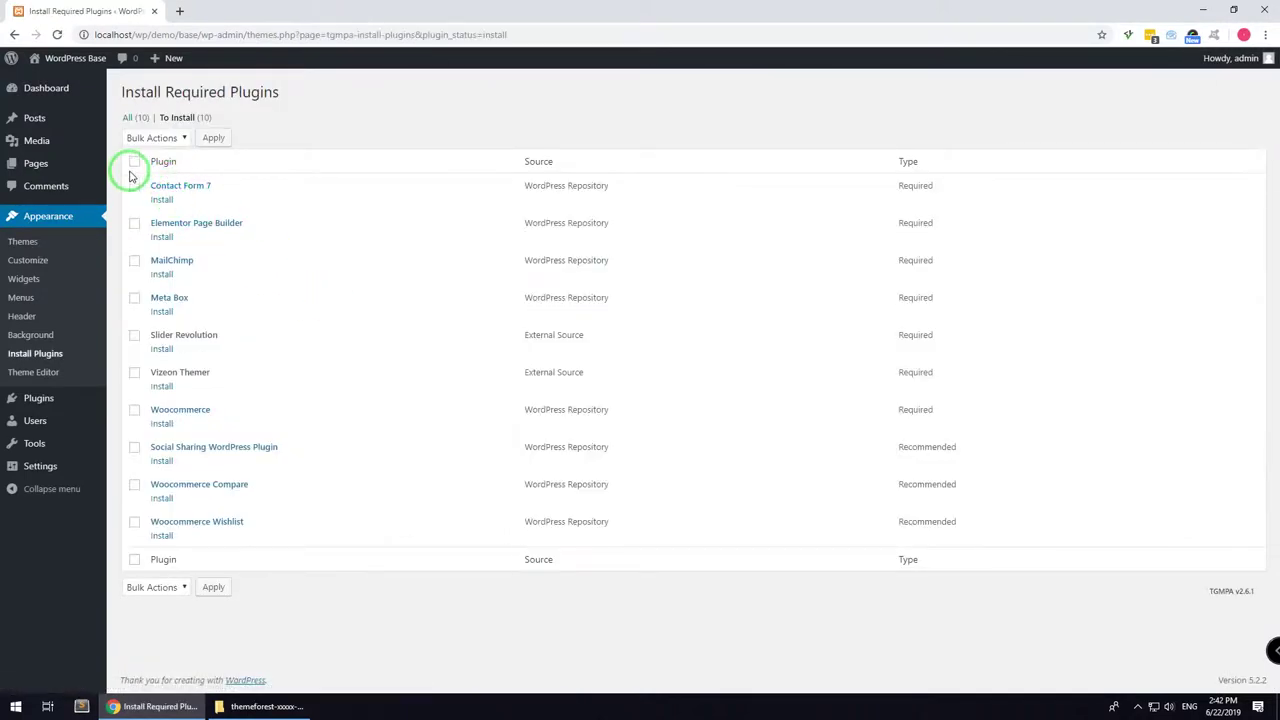
pyautogui.click(134, 162)
pyautogui.click(155, 138)
pyautogui.click(145, 166)
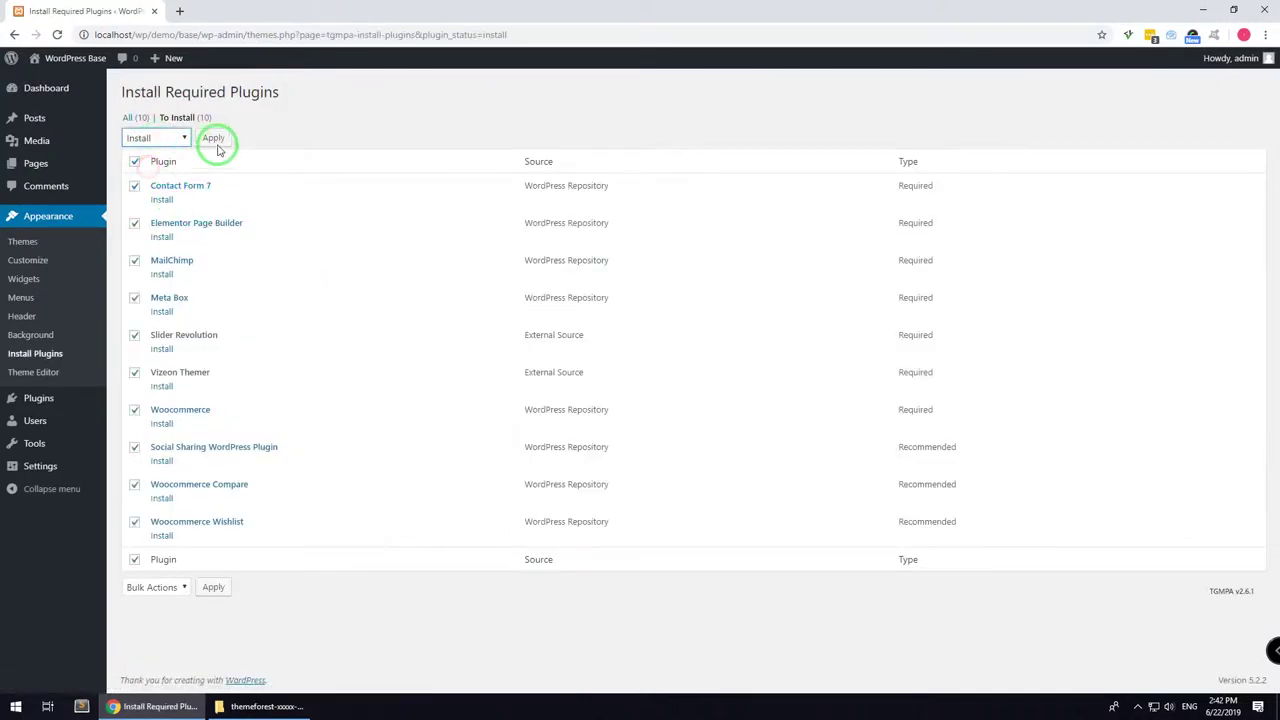
pyautogui.click(210, 141)
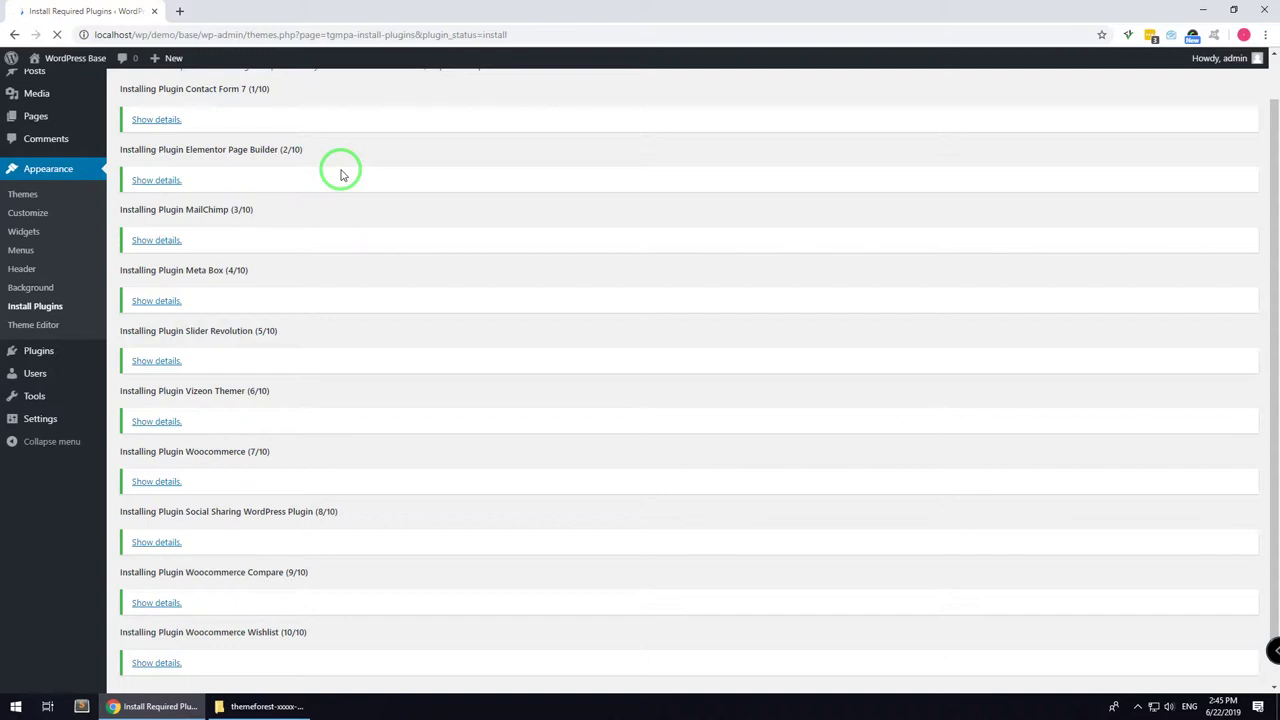
# Return to the required plugins installer and bulk-activate all the installed plugins.
pyautogui.scroll(-2, 340, 175)
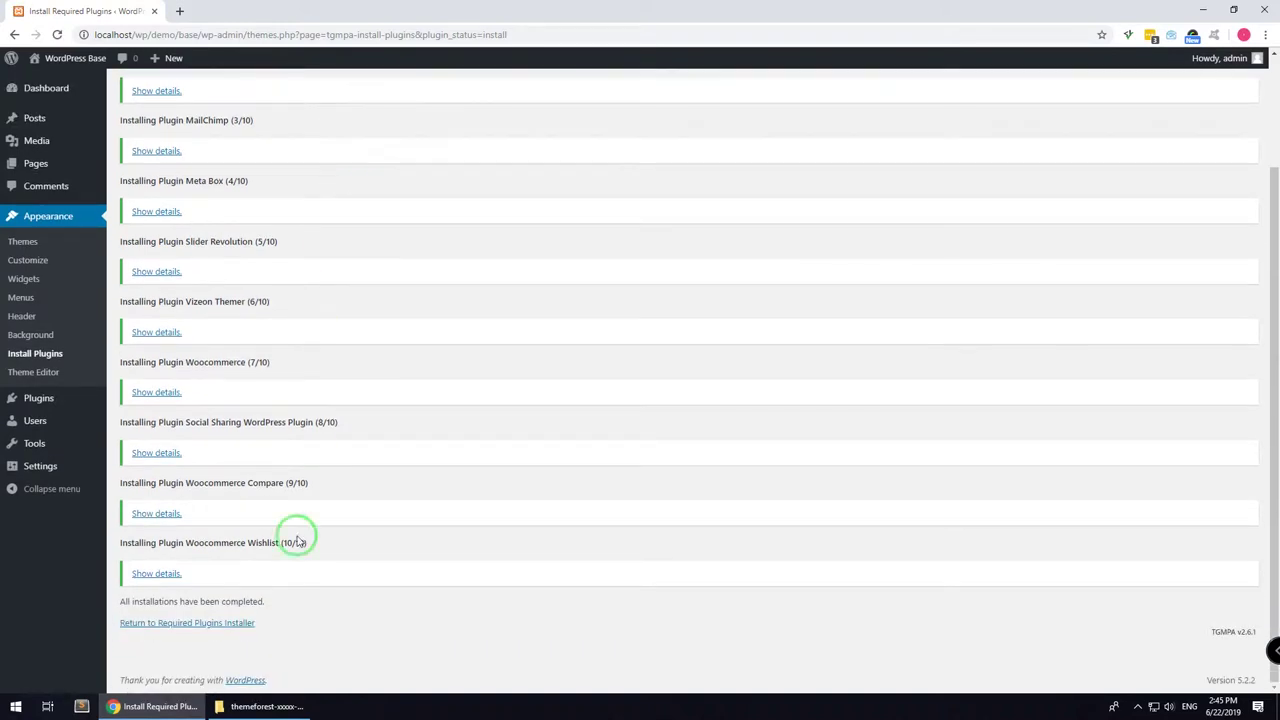
pyautogui.click(243, 622)
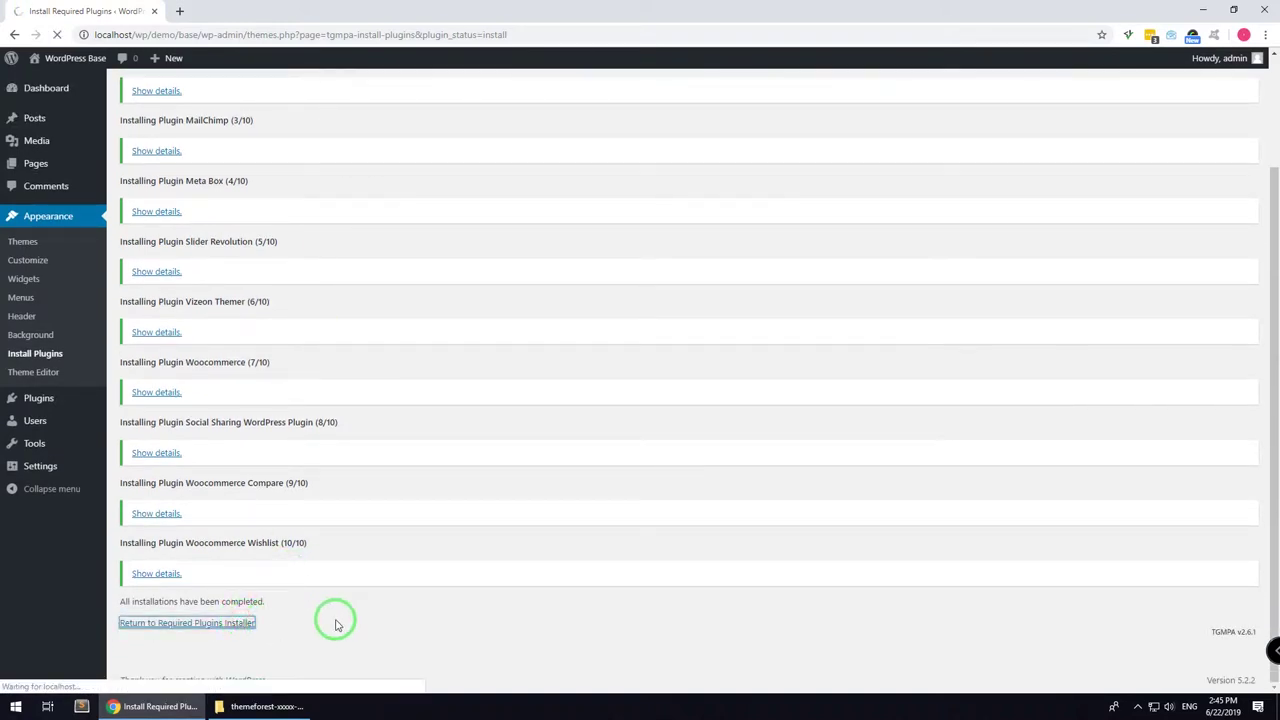
pyautogui.click(155, 138)
pyautogui.click(150, 175)
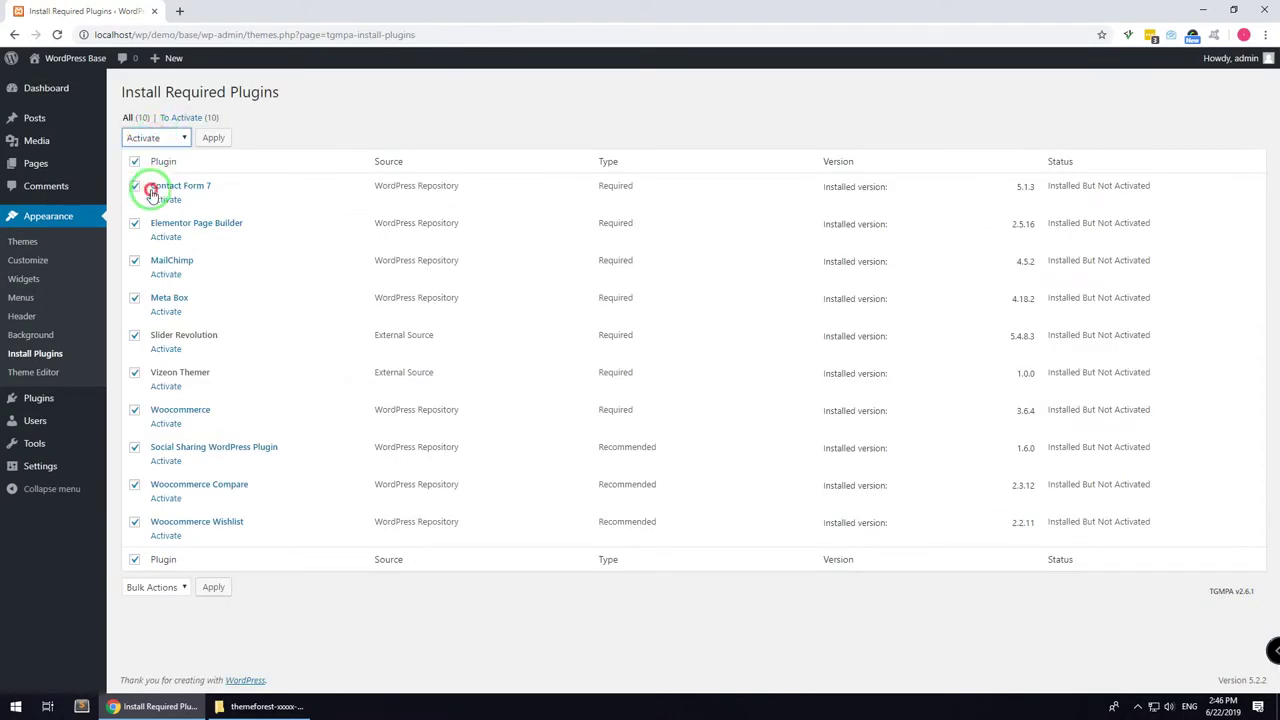
pyautogui.click(222, 139)
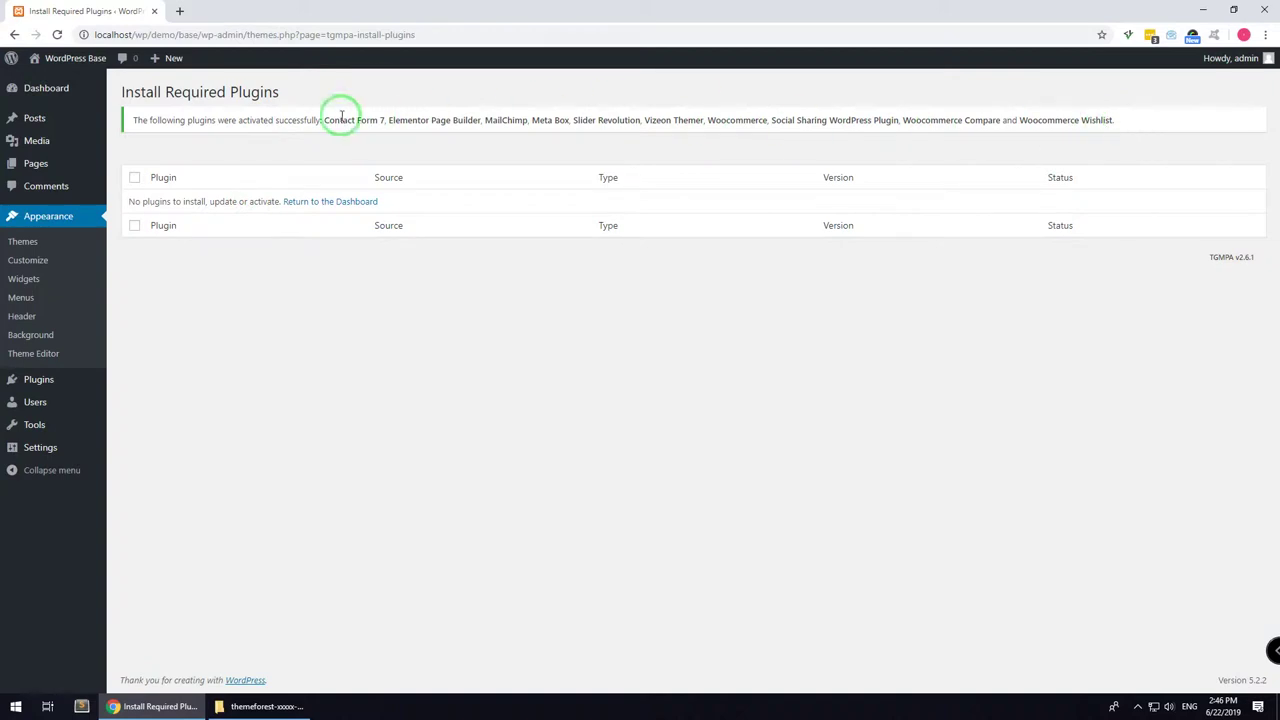
# Leave the plugin installer and go to the WordPress dashboard home, skipping Elementor's getting-started page.
pyautogui.click(316, 201)
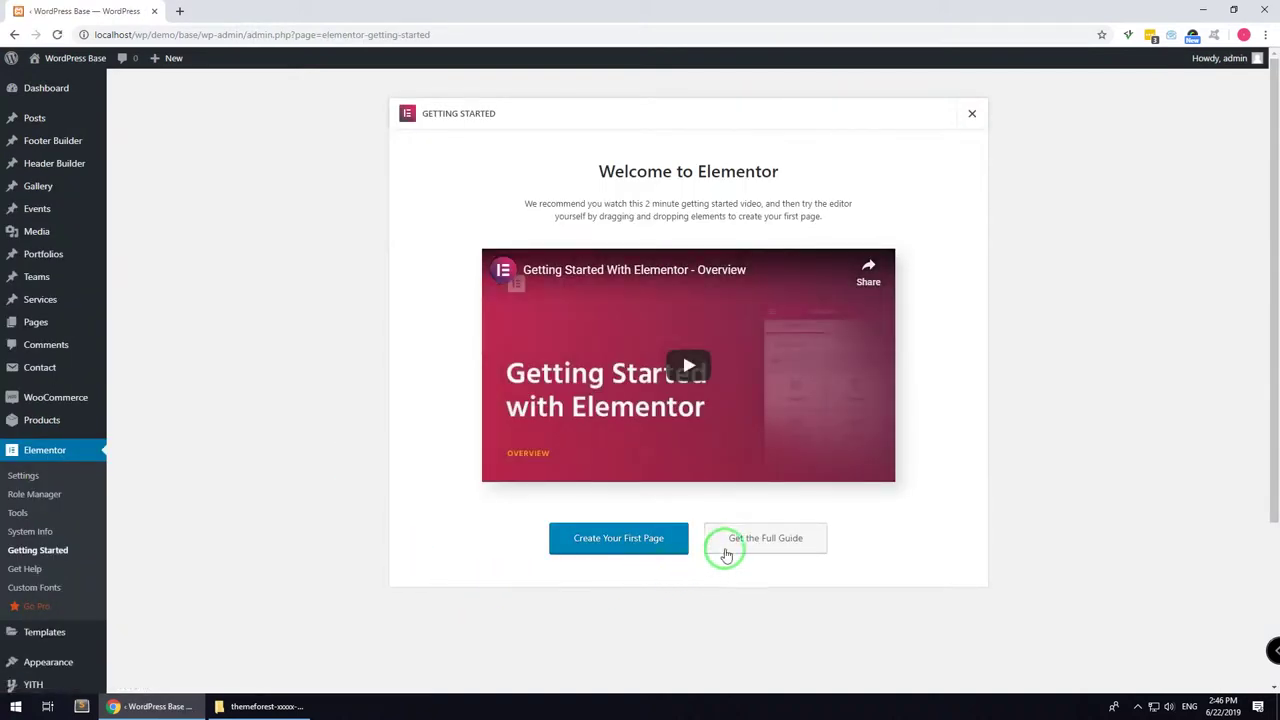
pyautogui.scroll(-2, 497, 586)
pyautogui.scroll(-1, 500, 583)
pyautogui.scroll(3, 86, 429)
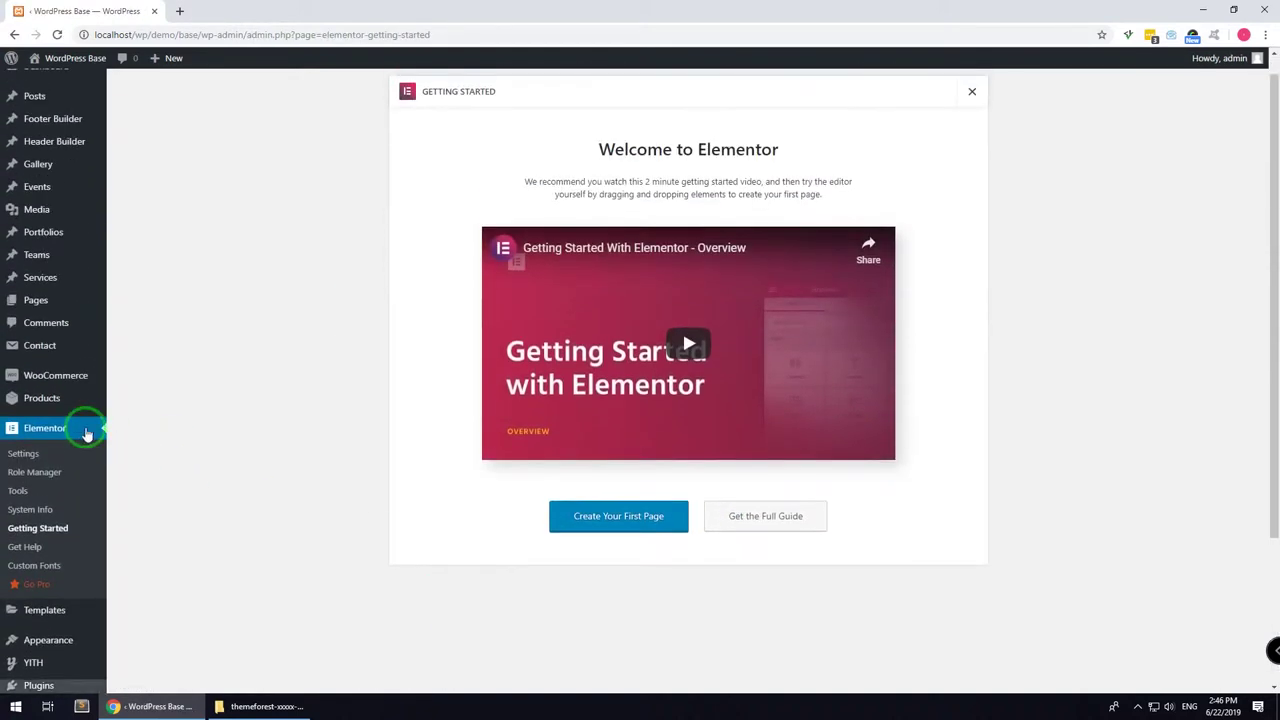
pyautogui.scroll(1, 20, 160)
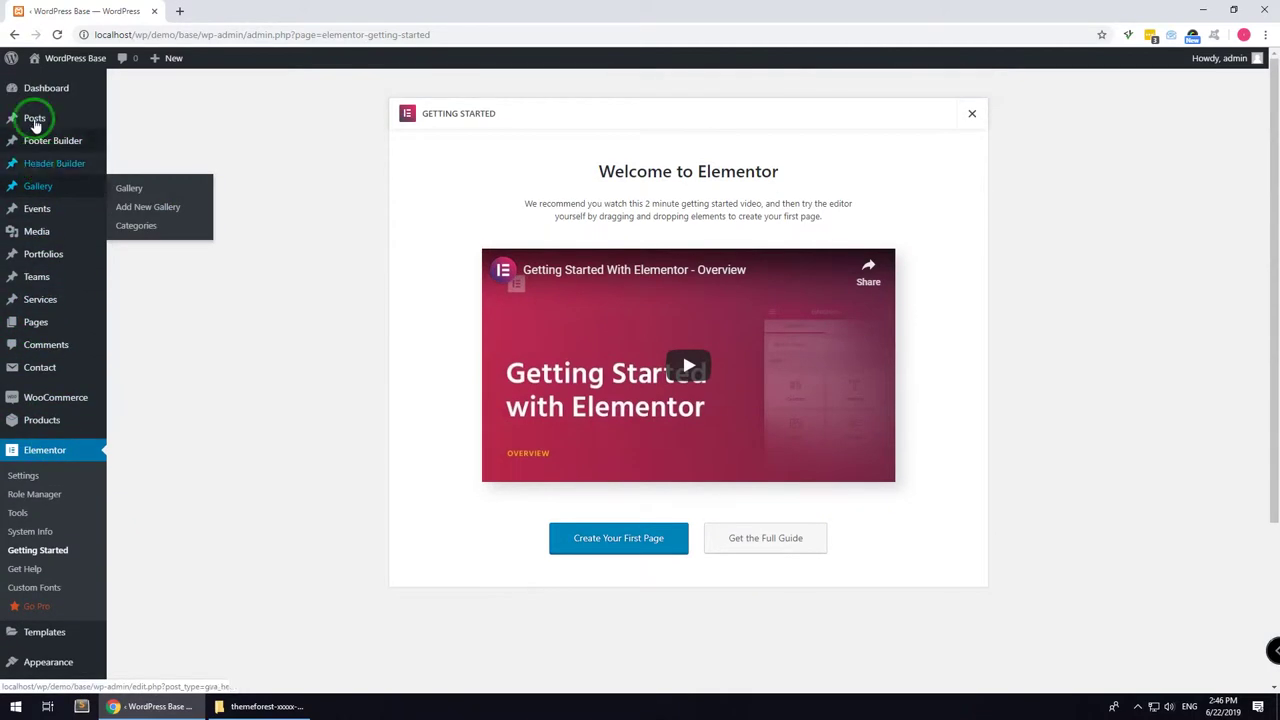
pyautogui.click(34, 84)
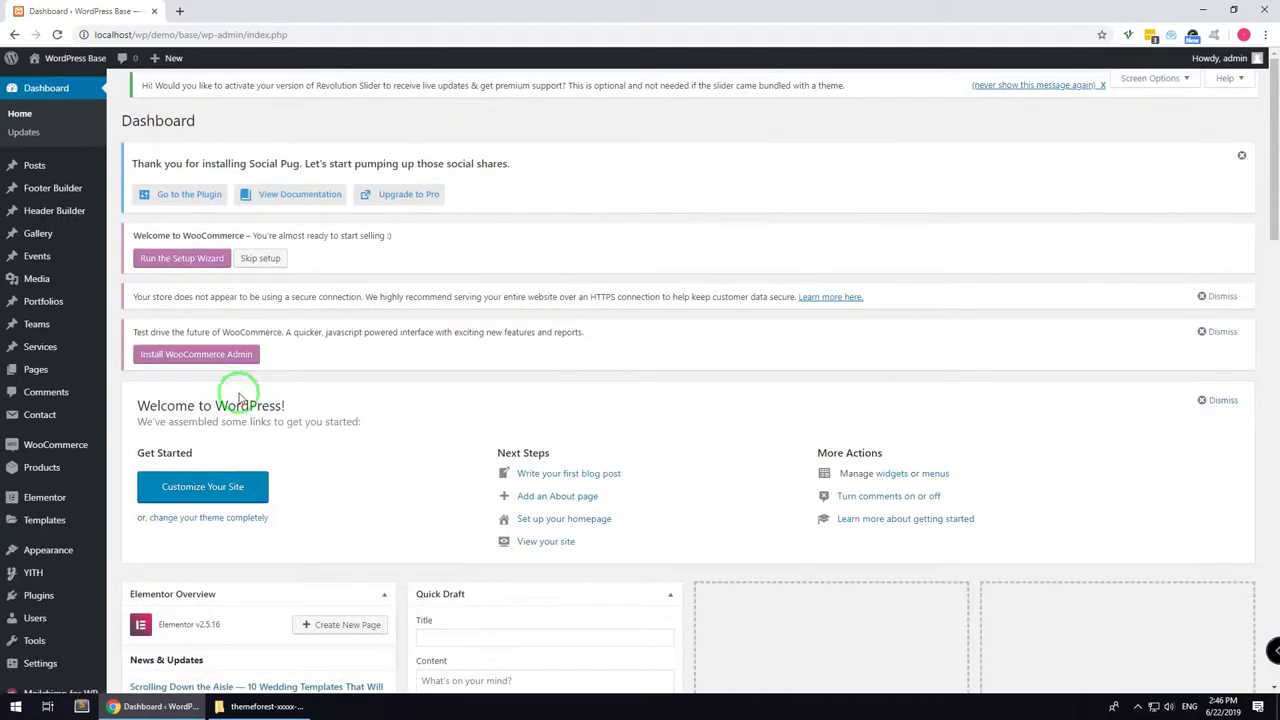
# Import the "main" demo content with the Demo Importer in the Vizeon theme settings and confirm the import.
pyautogui.scroll(-3, 367, 467)
pyautogui.moveTo(71, 651)
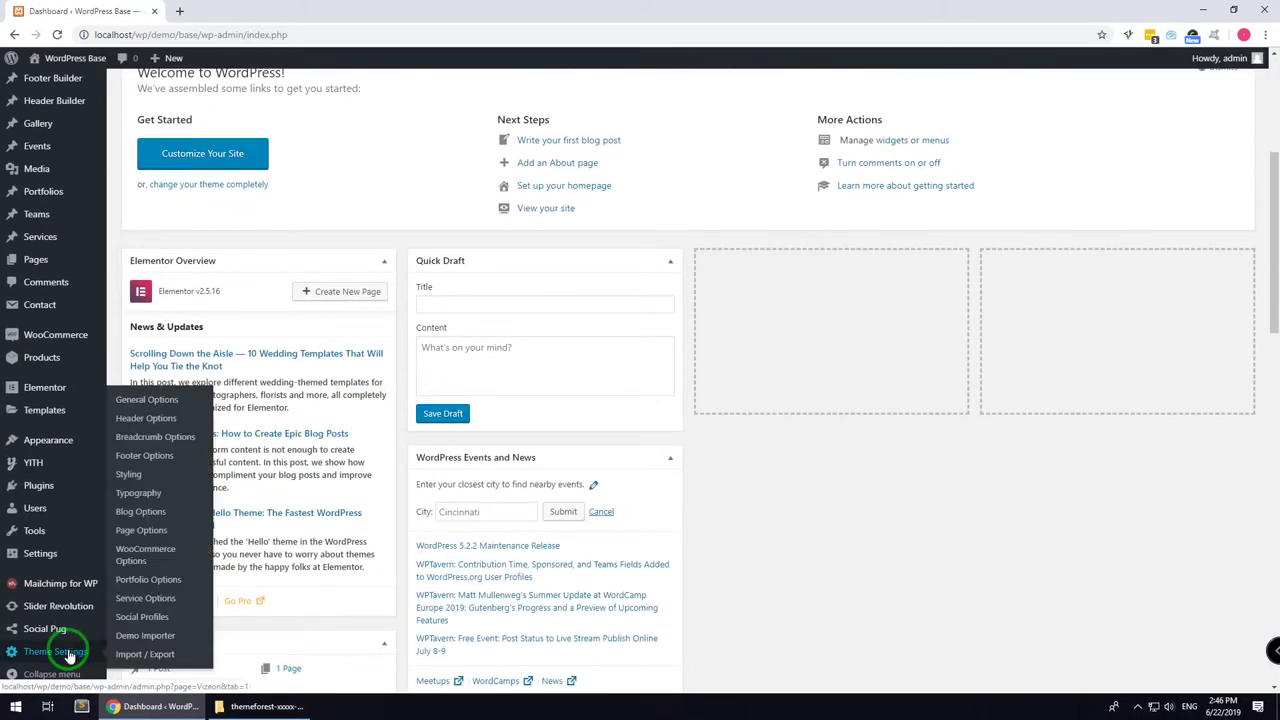
pyautogui.click(158, 641)
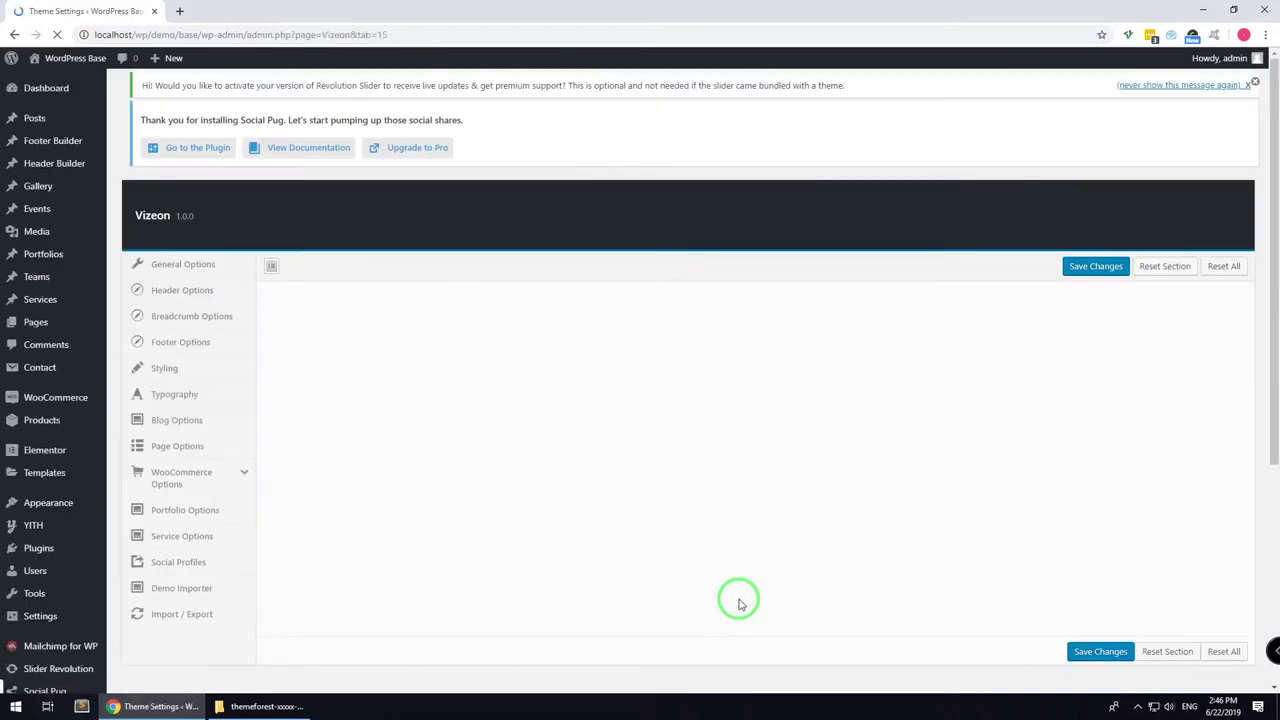
pyautogui.click(459, 542)
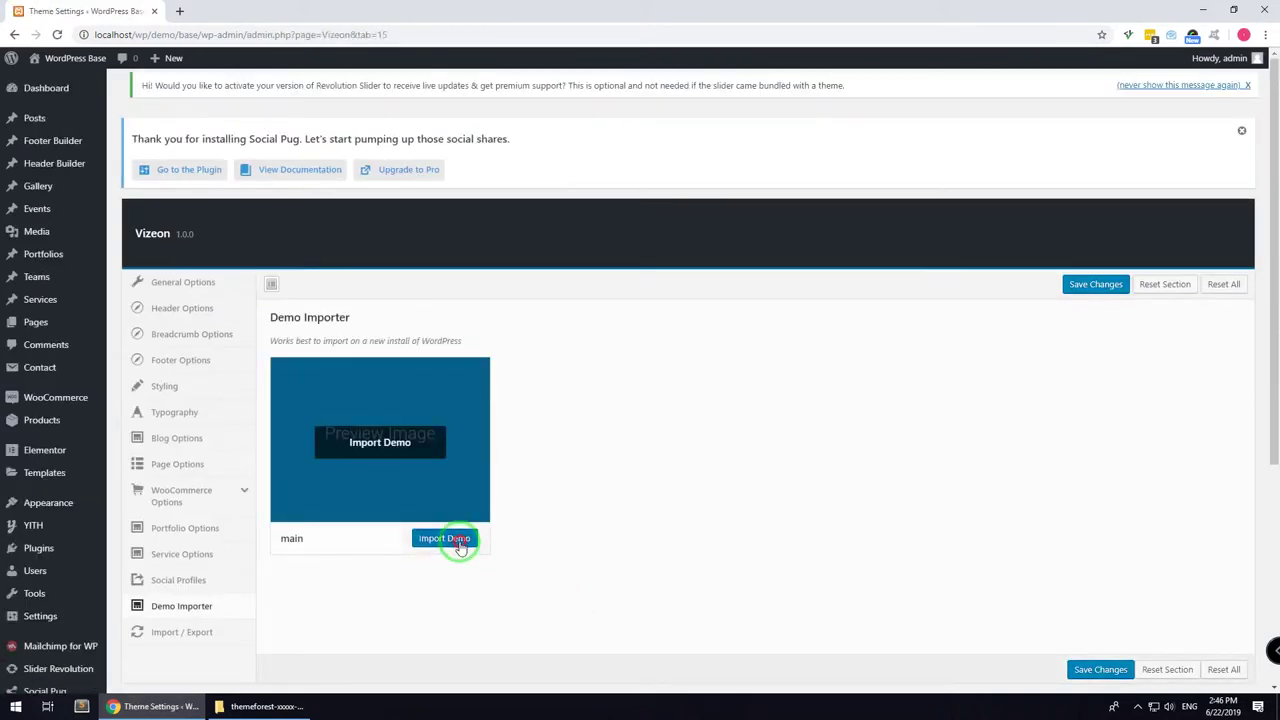
pyautogui.click(706, 114)
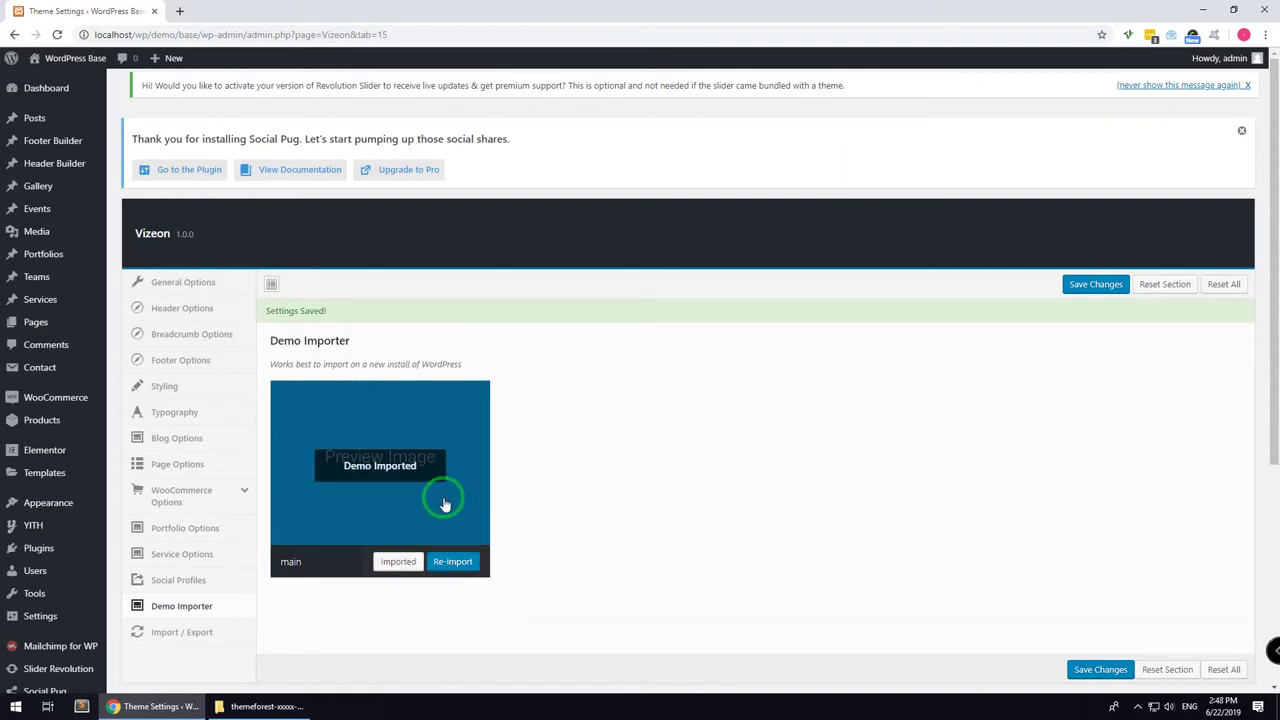
# Open the site's front end in a new browser tab and look through the imported home page.
pyautogui.rightClick(73, 68)
pyautogui.click(105, 79)
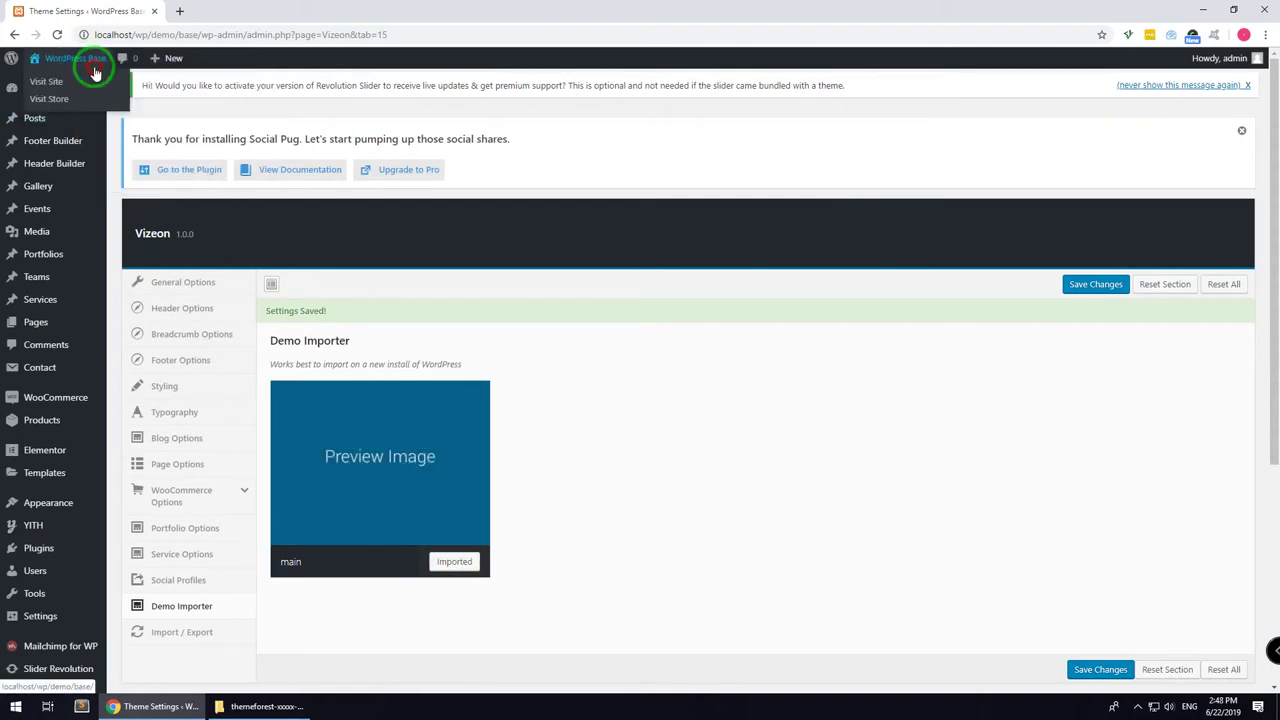
pyautogui.click(212, 10)
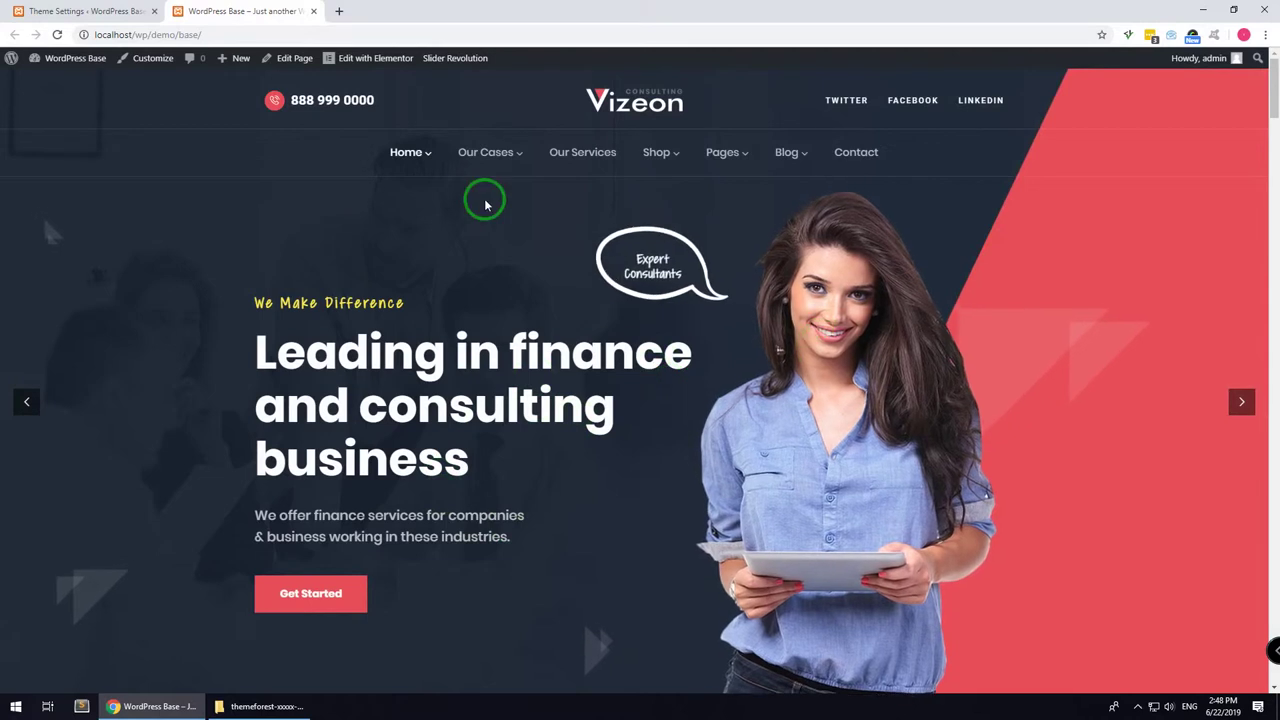
pyautogui.moveTo(410, 155)
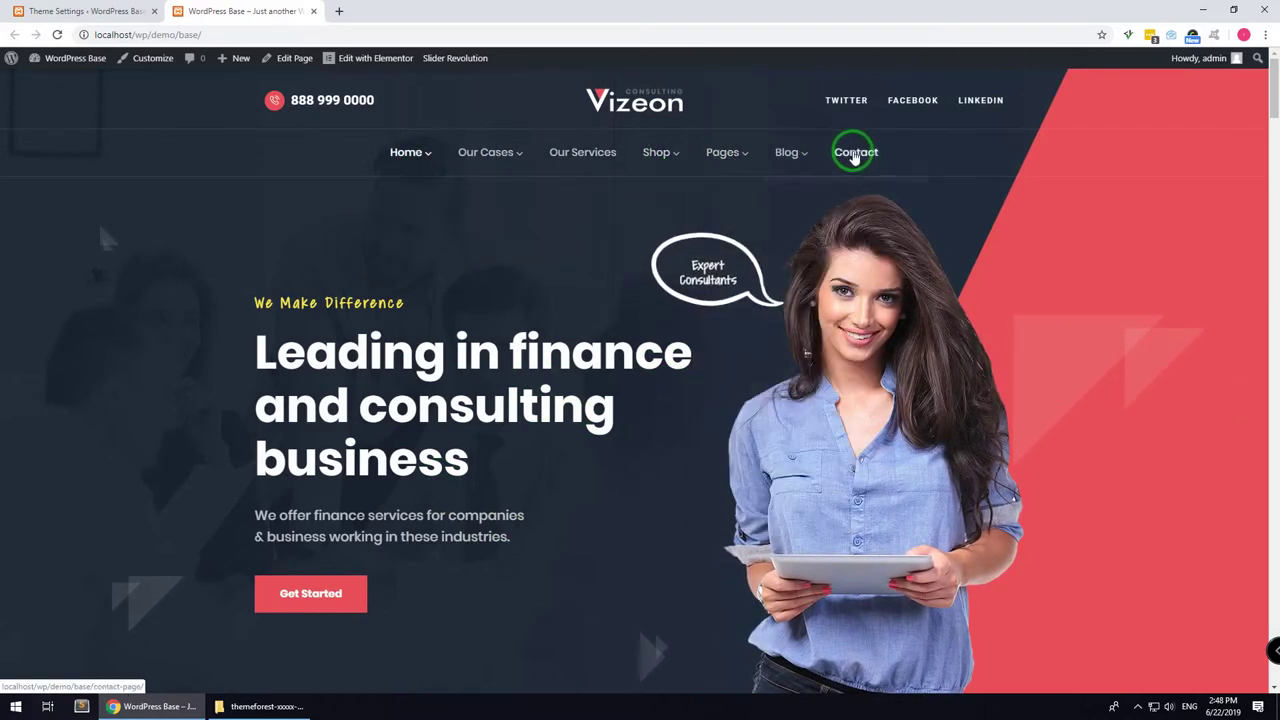
pyautogui.moveTo(1274, 96); pyautogui.dragTo(1272, 205)
pyautogui.moveTo(1272, 226); pyautogui.dragTo(1274, 75)
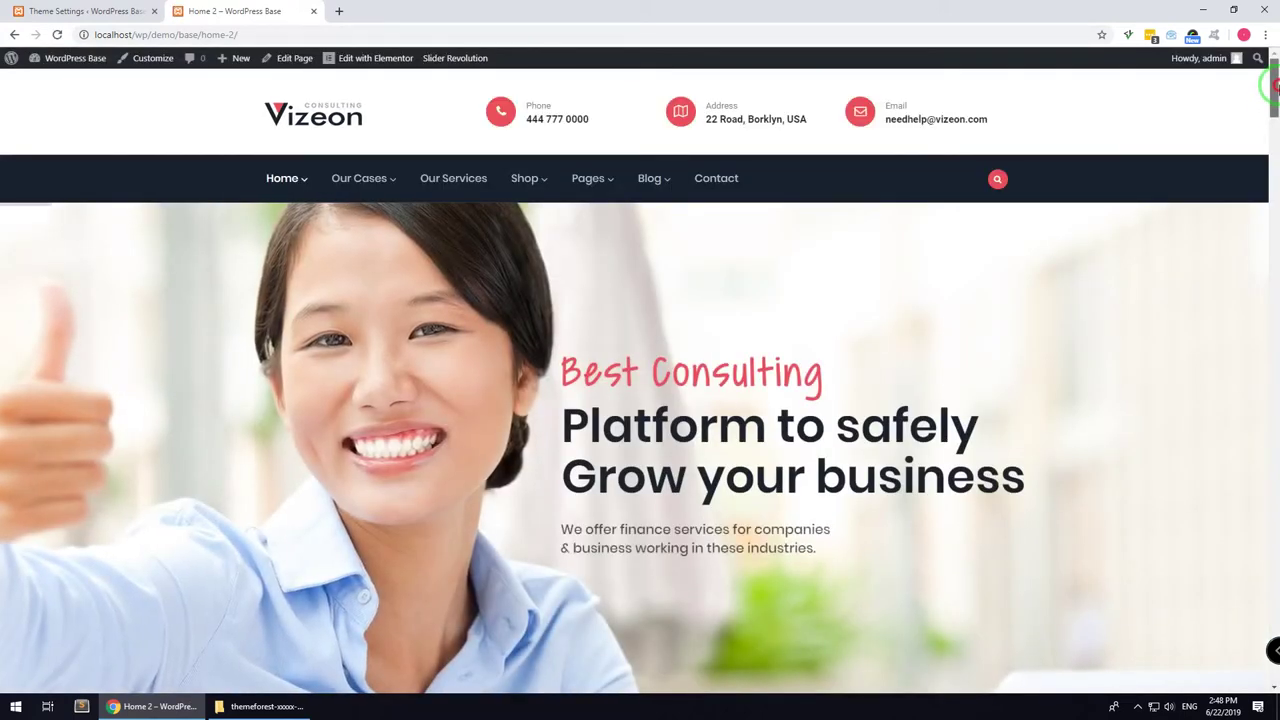
# Review the Home 2 page and open the Home 3 page to inspect its layout and navigation.
pyautogui.moveTo(1274, 85); pyautogui.dragTo(826, 100)
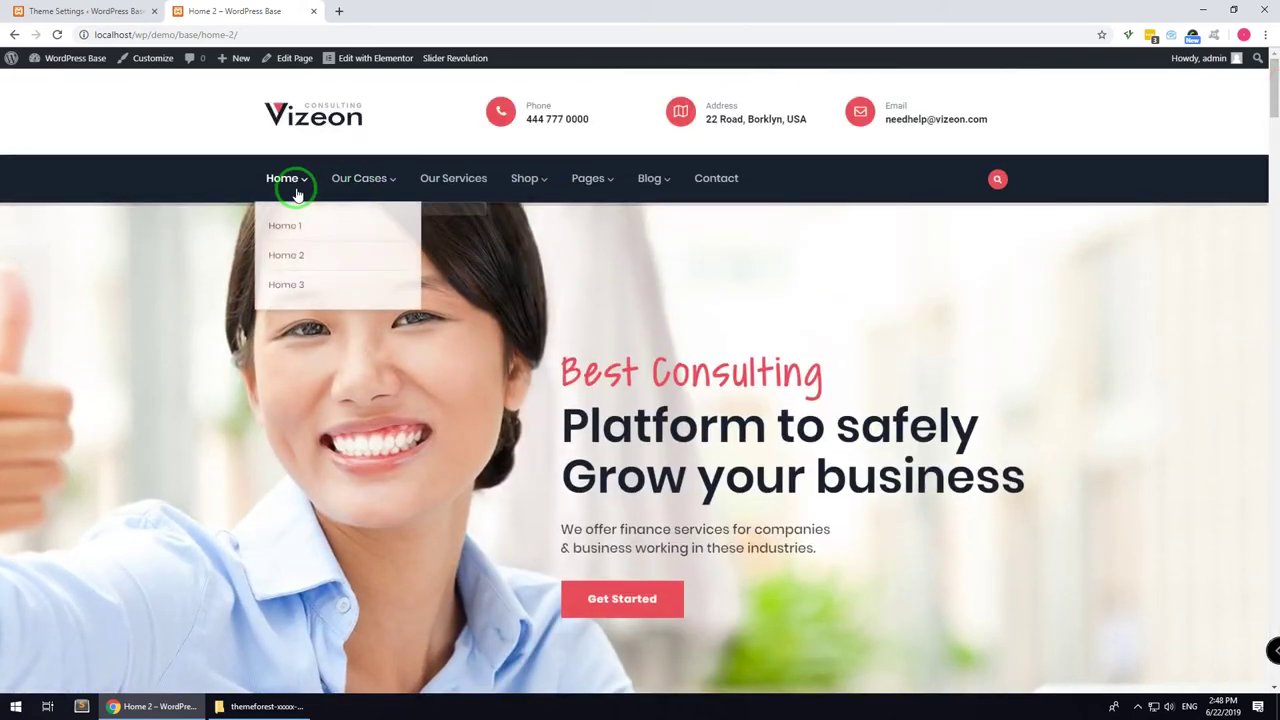
pyautogui.click(286, 292)
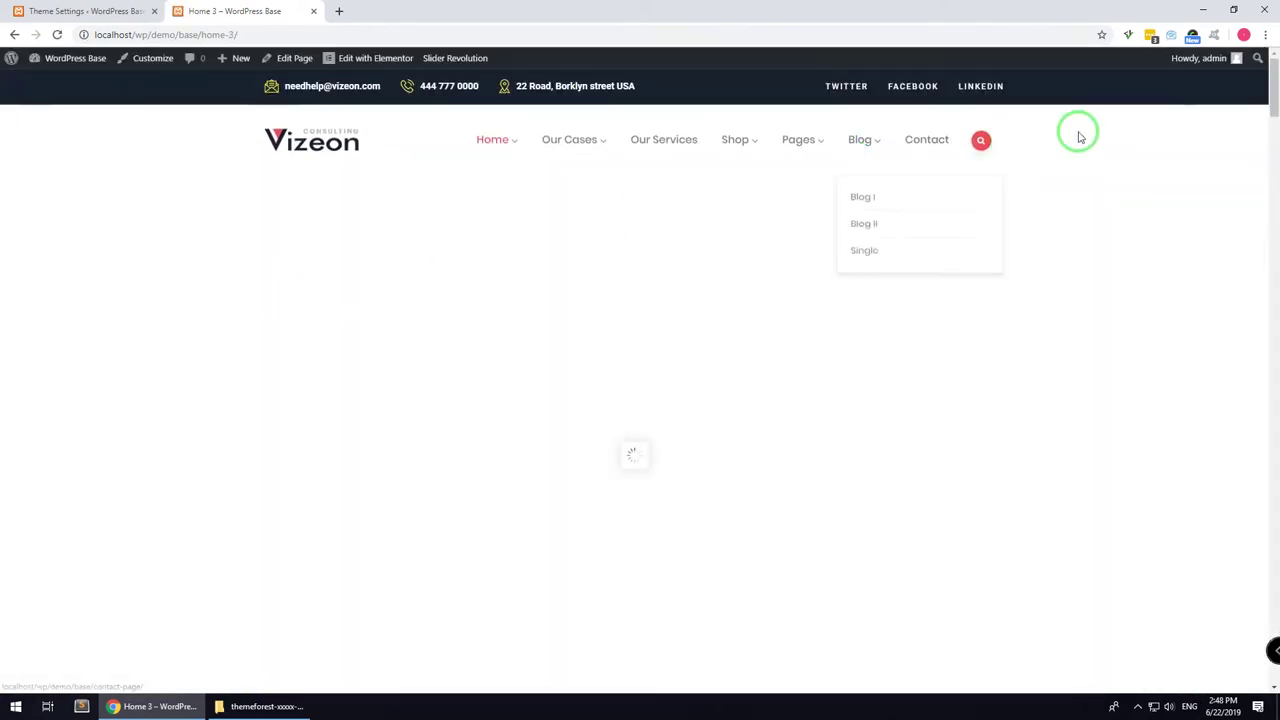
pyautogui.moveTo(1275, 70)
pyautogui.mouseDown()
pyautogui.moveTo(1273, 632)
pyautogui.moveTo(1274, 57)
pyautogui.mouseUp()
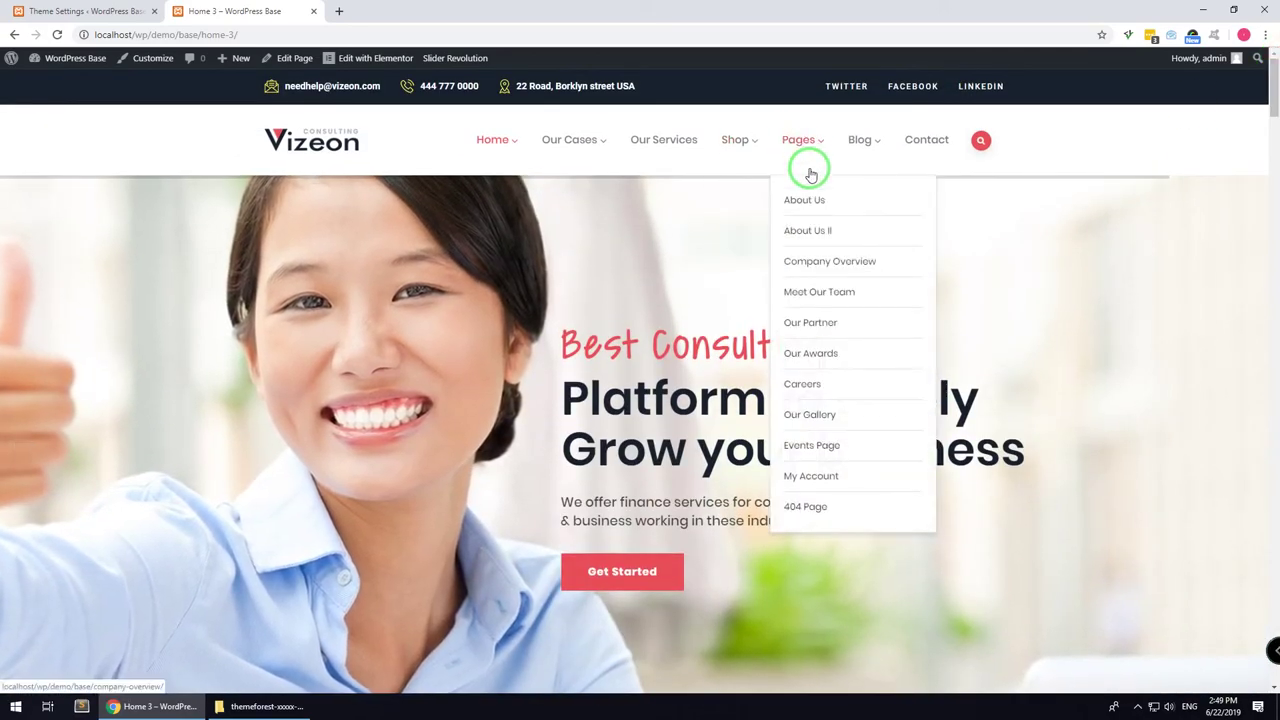